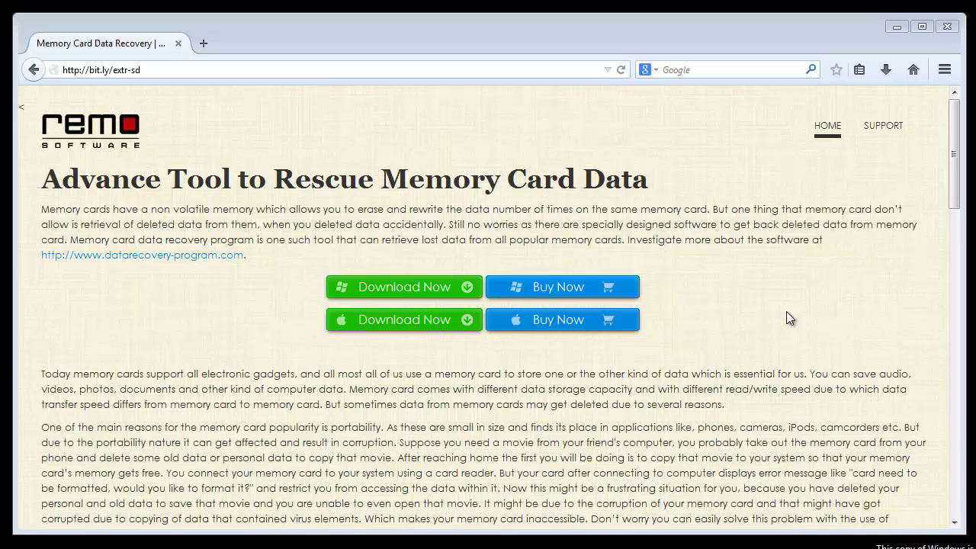
Scroll up and down through the Remo memory card recovery page in Firefox.
scroll(786, 311, "down", 3)
scroll(787, 313, "up", 3)
scroll(787, 313, "down", 2)
scroll(786, 311, "down", 2)
scroll(786, 311, "up", 2)
scroll(786, 311, "up", 2)
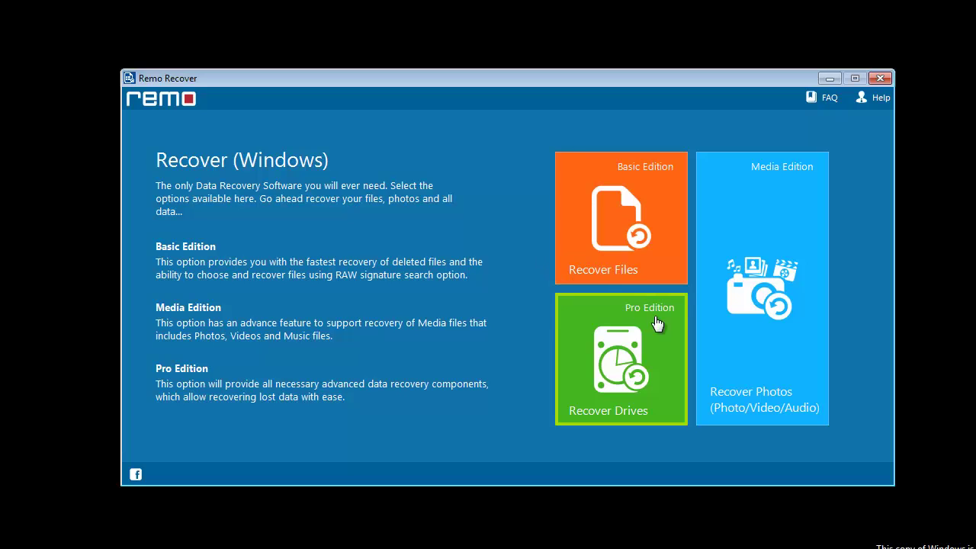
Choose Recover Photos (Media Edition), then Recover Lost Photos.
left_click(785, 308)
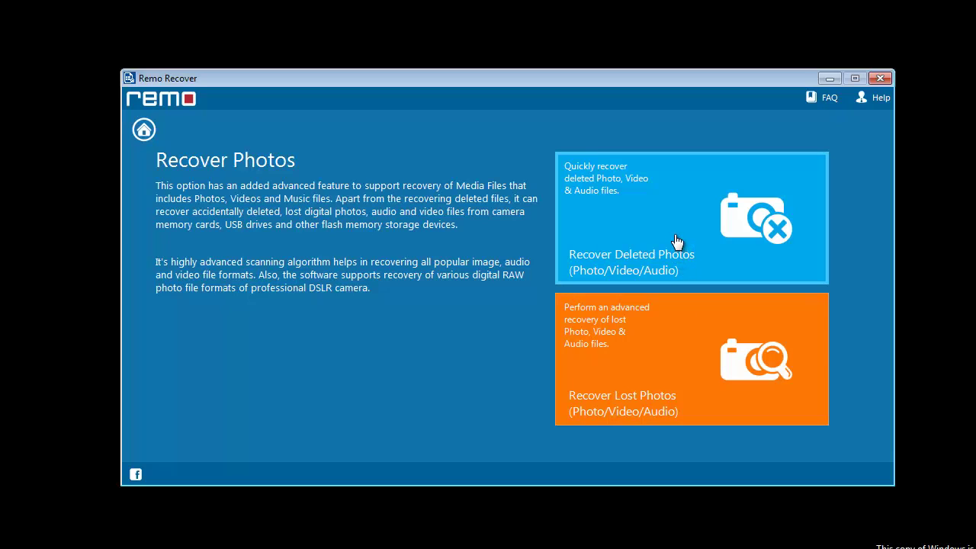
left_click(680, 330)
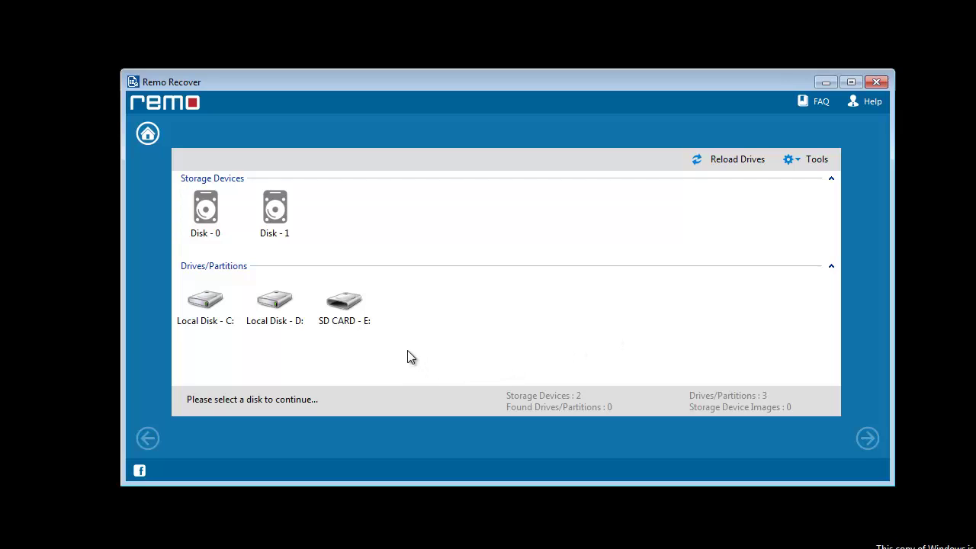
Select the 7.52 GB SD CARD - E: drive in the Drives/Partitions list.
left_click(353, 312)
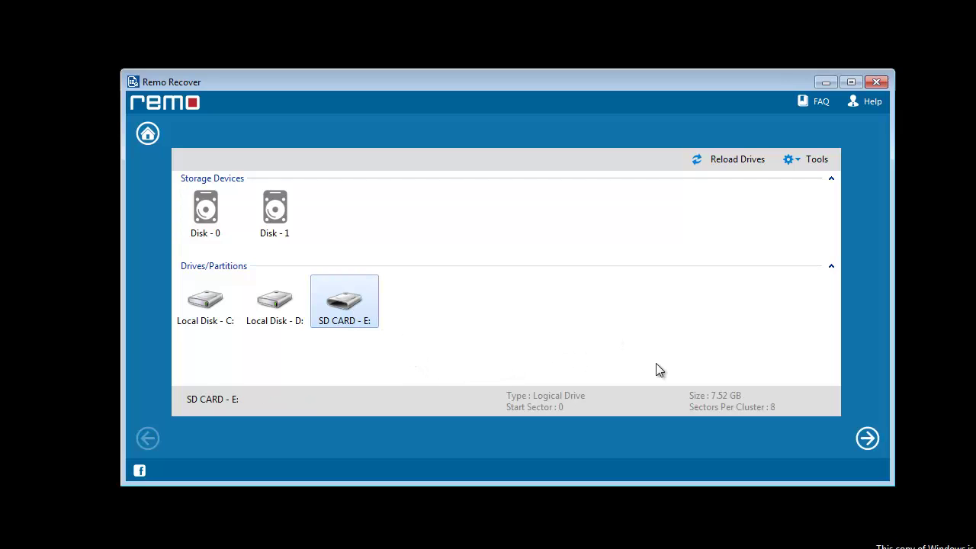
Mark the Picture file types .psd, both .png types and .jpg for recovery.
left_click(868, 440)
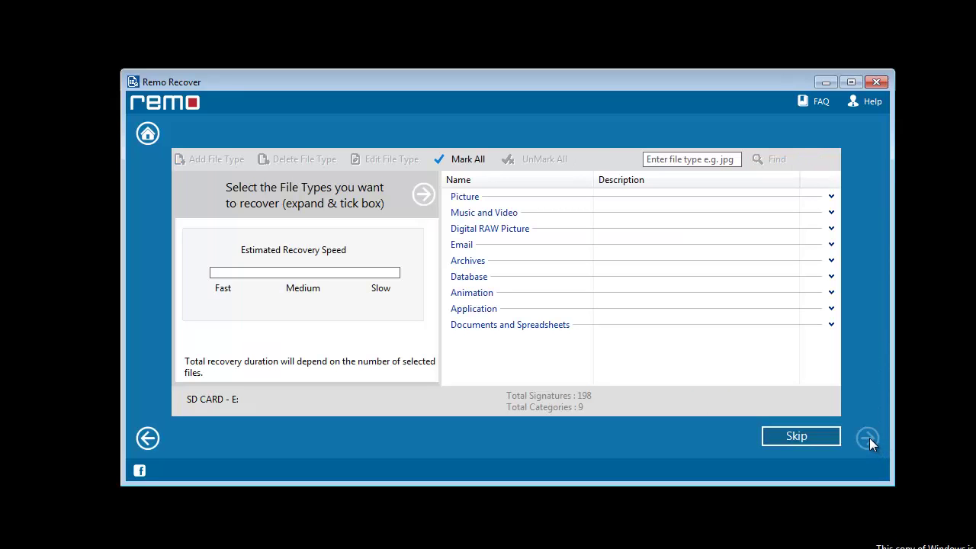
left_click(831, 196)
left_click(477, 288)
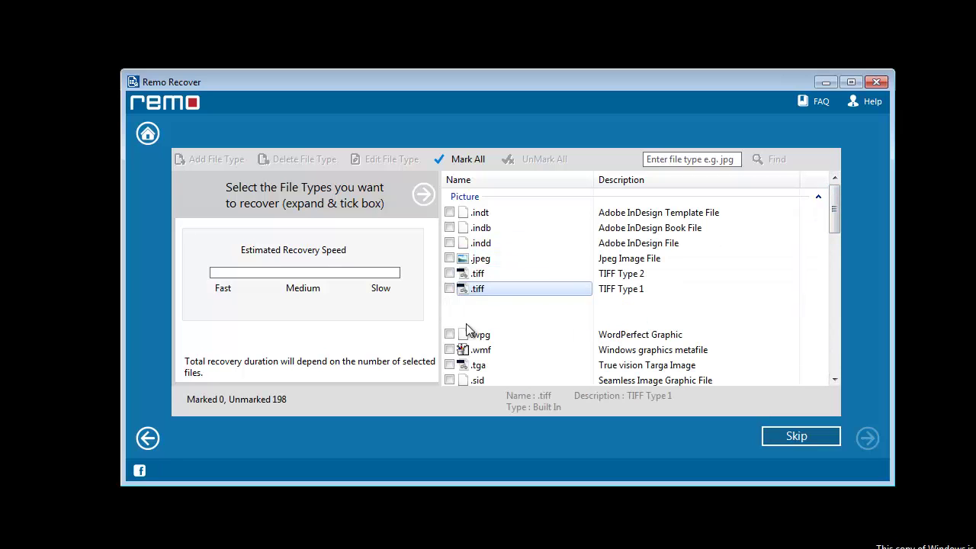
left_click(467, 337)
scroll(491, 337, "down", 1)
scroll(491, 341, "down", 2)
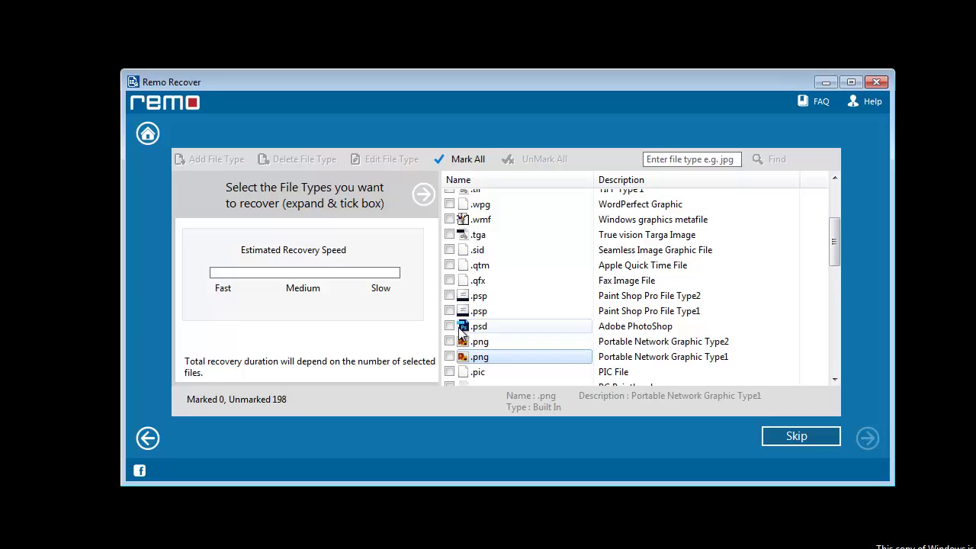
left_click(450, 326)
left_click(449, 341)
left_click(450, 356)
scroll(453, 339, "down", 2)
left_click(450, 346)
scroll(451, 347, "down", 1)
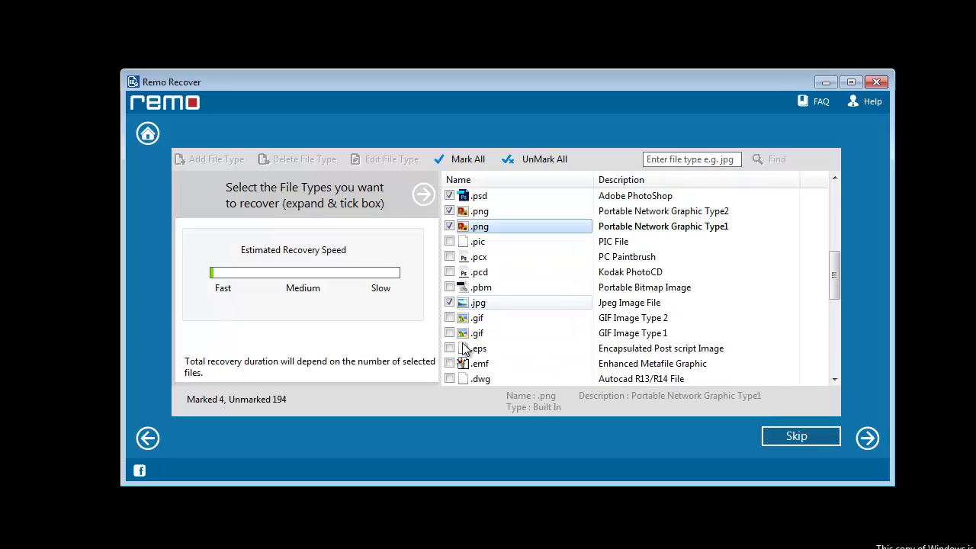
scroll(814, 213, "up", 4)
scroll(813, 217, "up", 3)
left_click(822, 197)
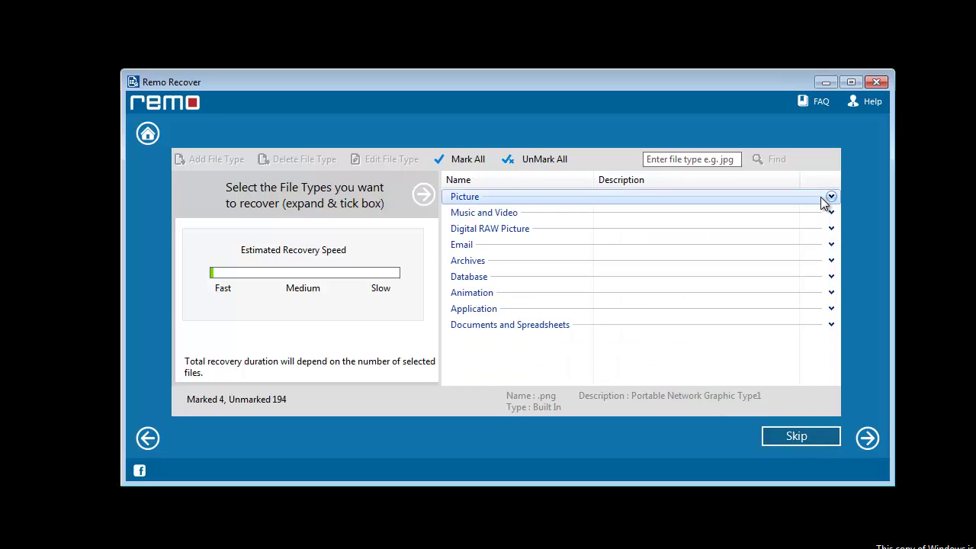
Mark the Music and Video types .wmv, .mts, .mpg and .mp3, then start the SD card scan.
left_click(830, 212)
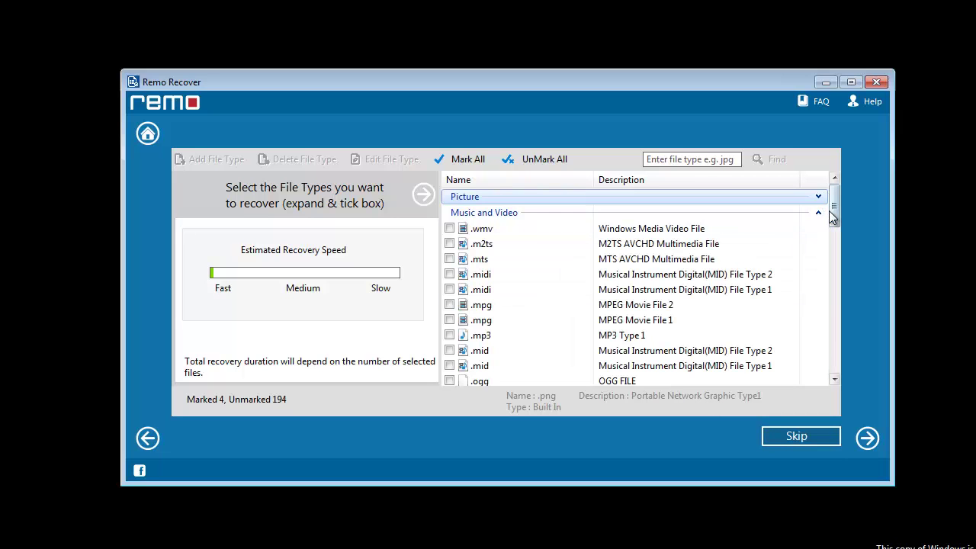
left_click(449, 228)
left_click(449, 258)
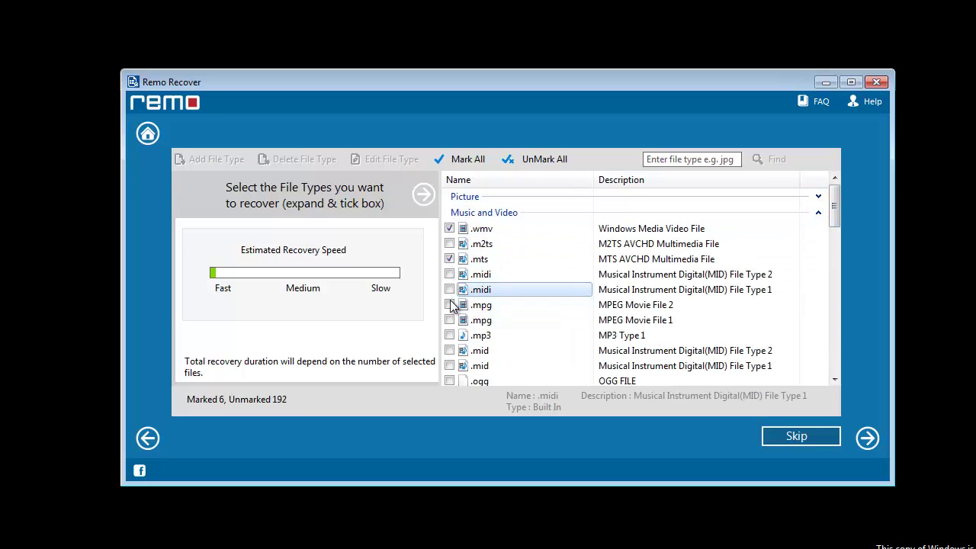
left_click(449, 304)
scroll(521, 314, "down", 2)
left_click(449, 249)
left_click(867, 439)
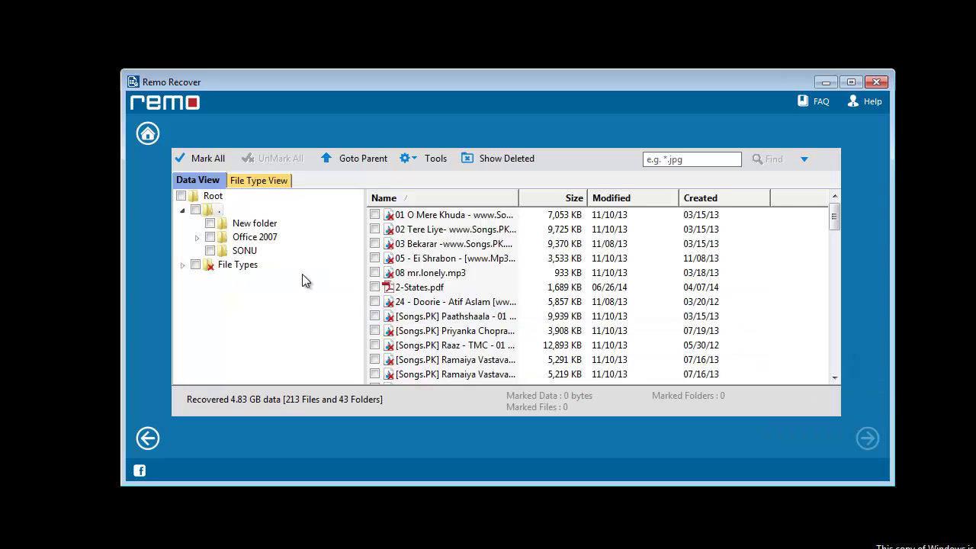
Under File Types, mark the 31 jpg, 18 mp3 and png files, then continue to saving.
left_click(182, 265)
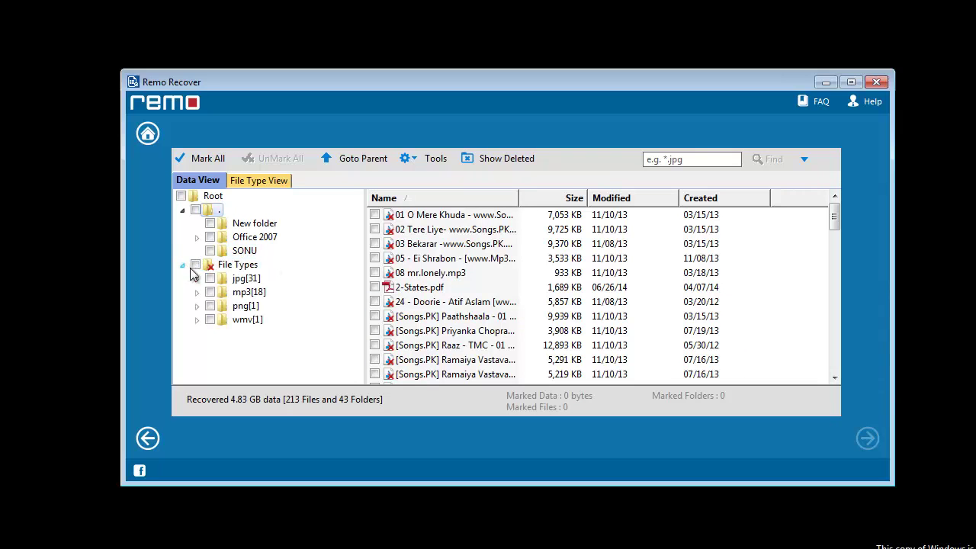
left_click(210, 278)
left_click(210, 292)
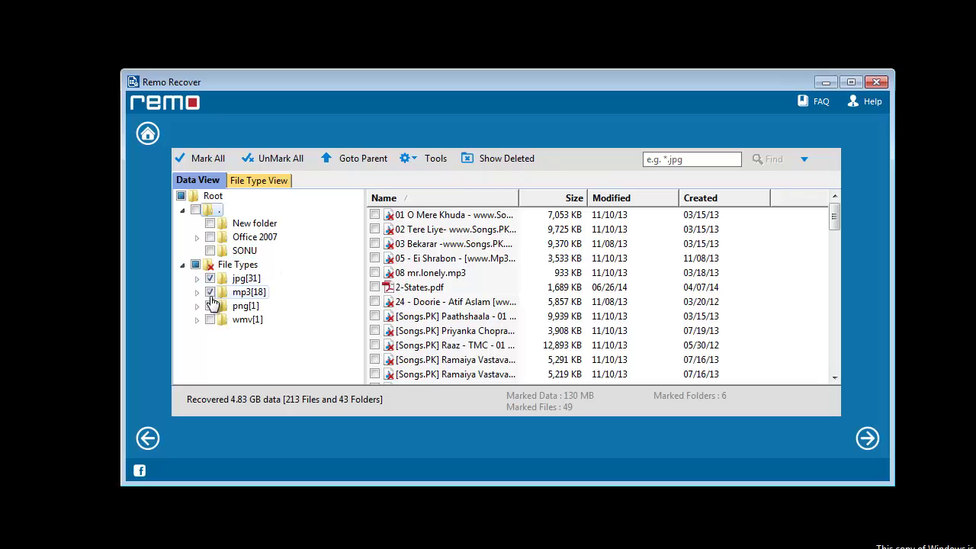
left_click(211, 307)
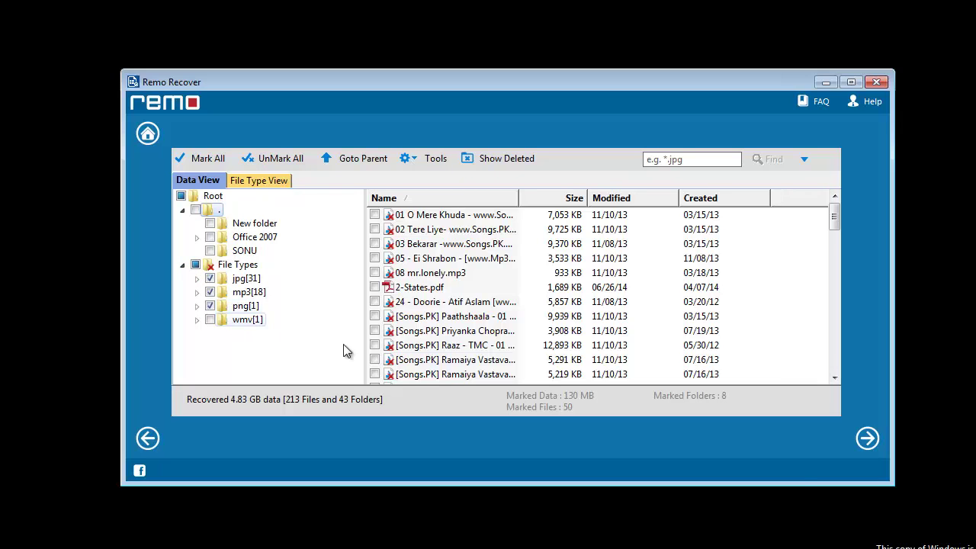
left_click(869, 440)
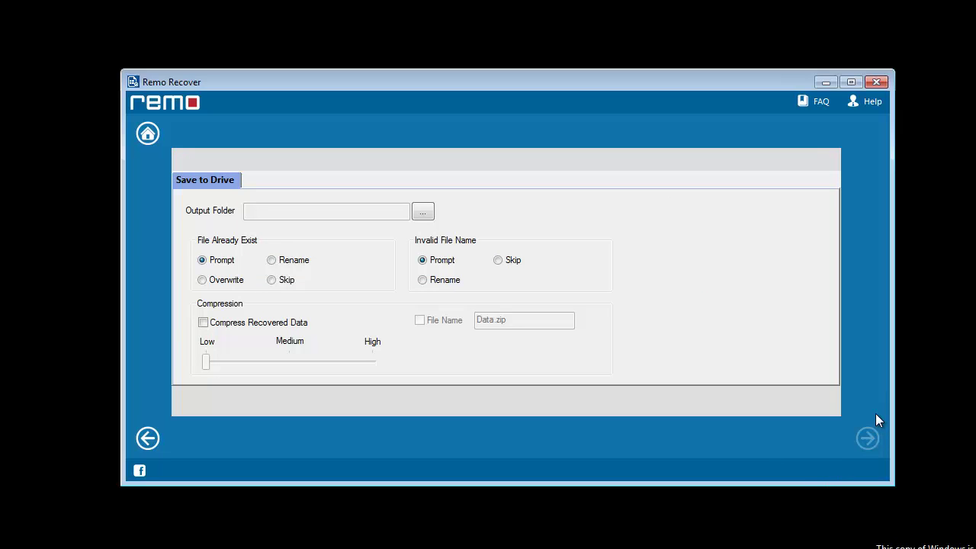
Set D:\New FFolder on Local Disk (D:) as the output folder and start saving.
left_click(424, 212)
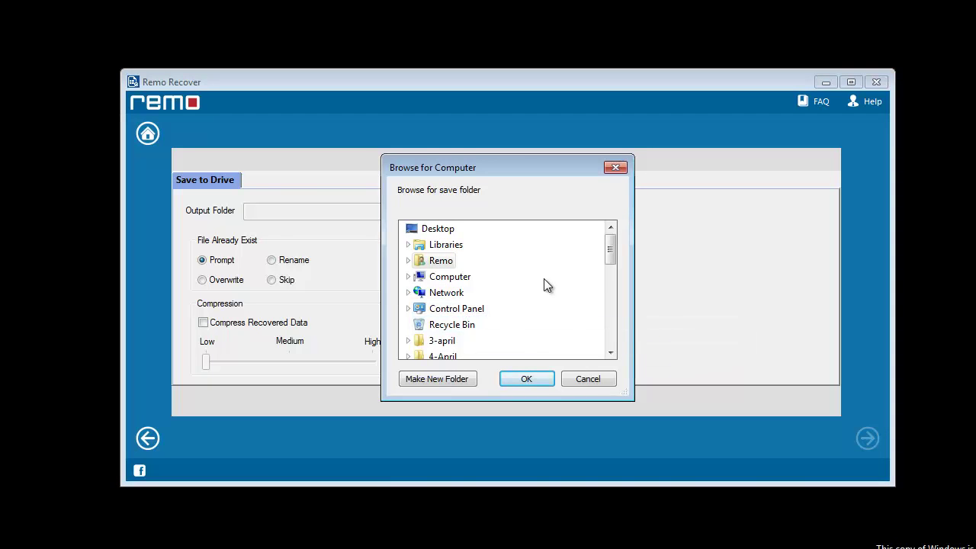
left_click_drag(614, 257, 614, 268)
left_click(408, 244)
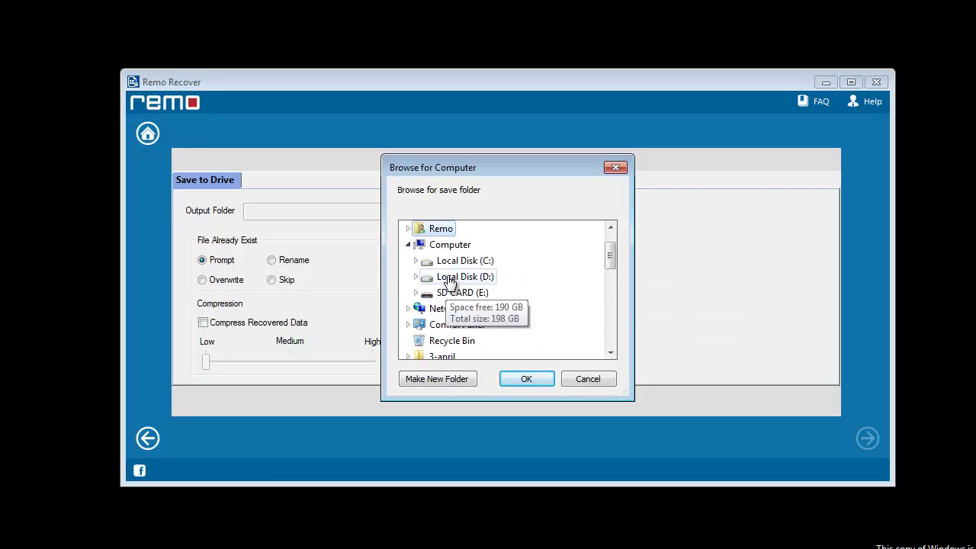
left_click(449, 279)
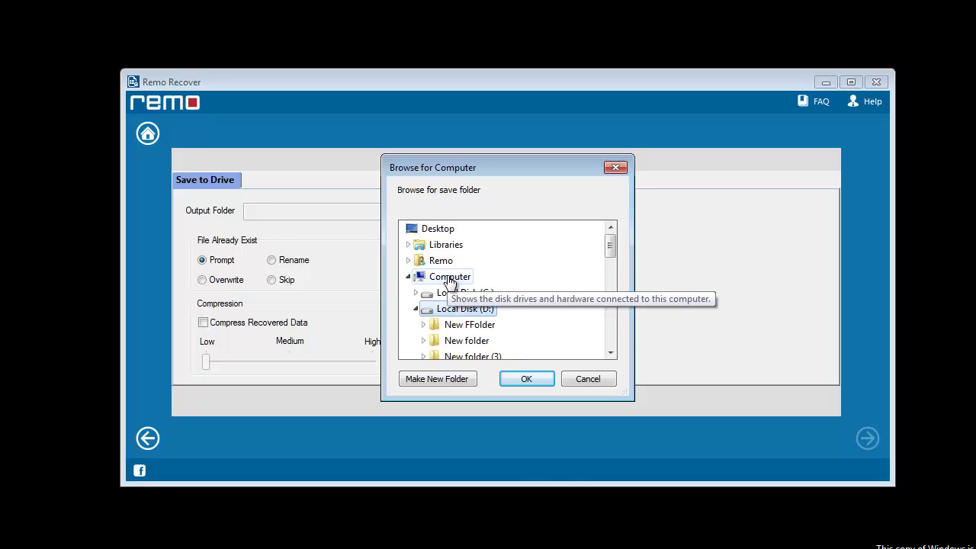
left_click(453, 325)
left_click(523, 382)
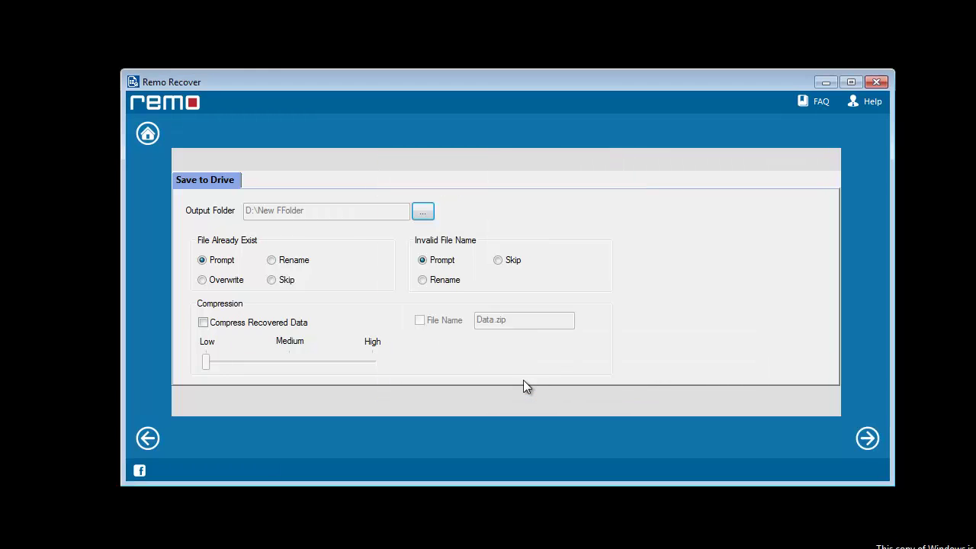
left_click(869, 444)
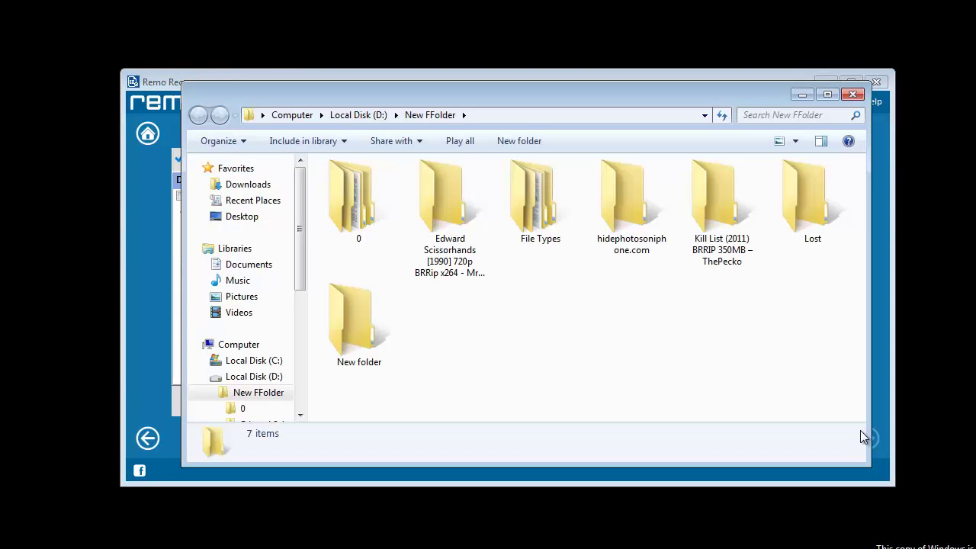
Select the recovered File Types folder in D:\New FFolder.
left_click(546, 213)
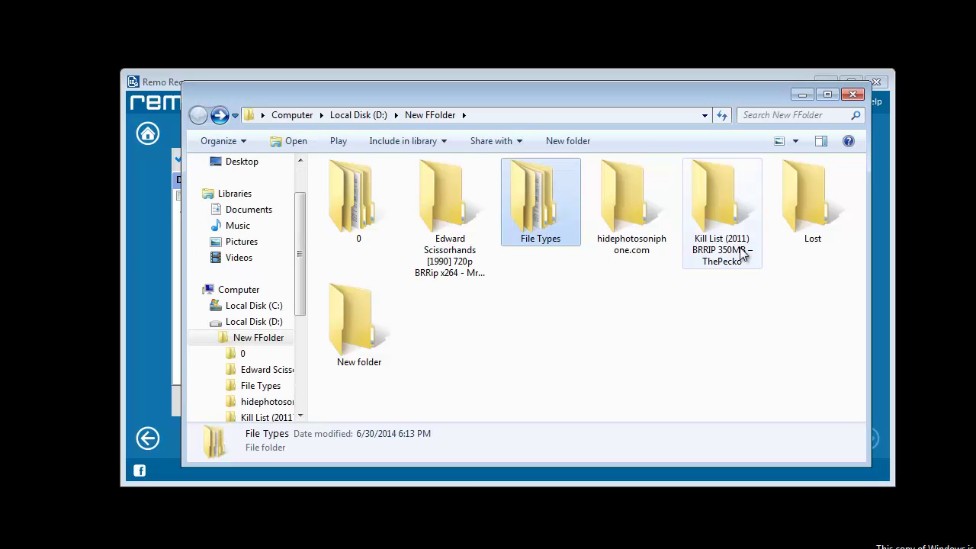
Minimize Explorer and dismiss Remo Recover's Information notice with OK.
left_click(802, 95)
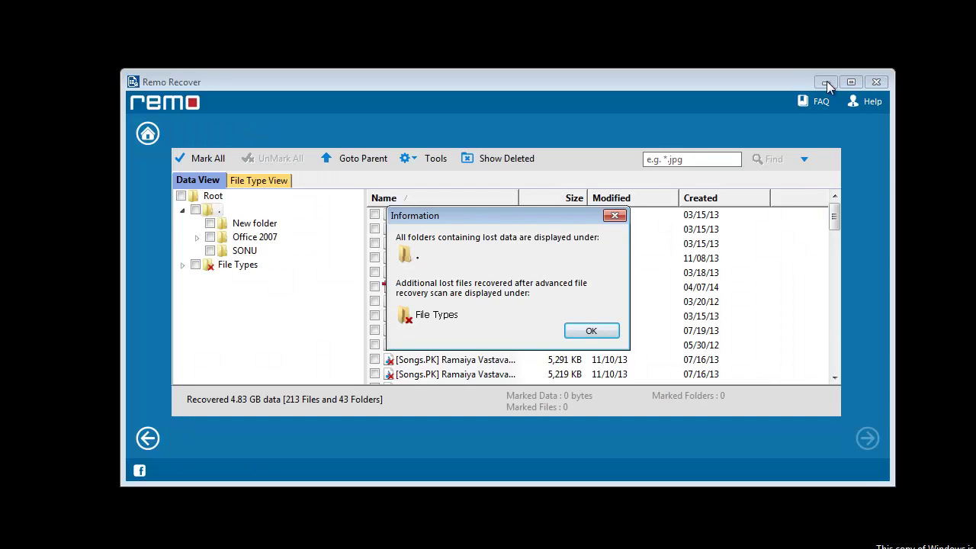
left_click(593, 331)
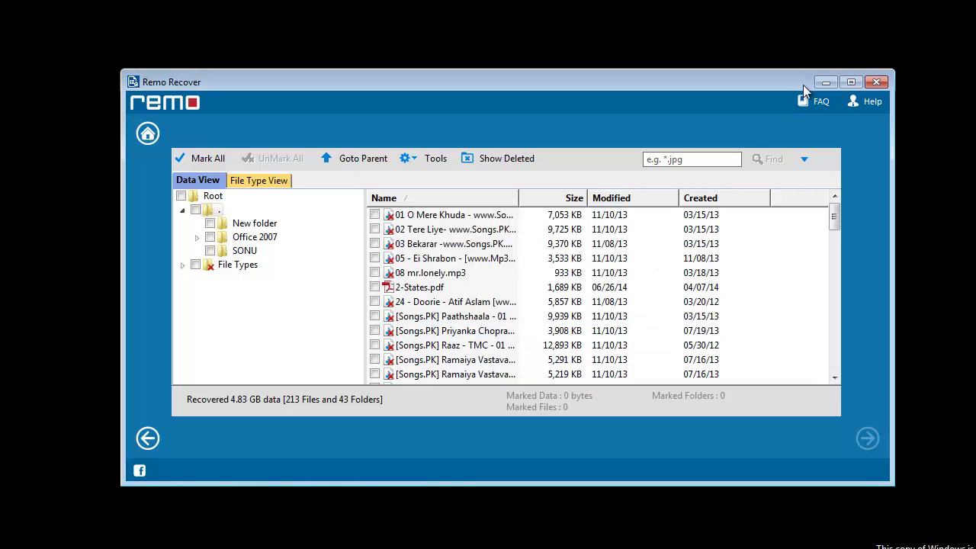